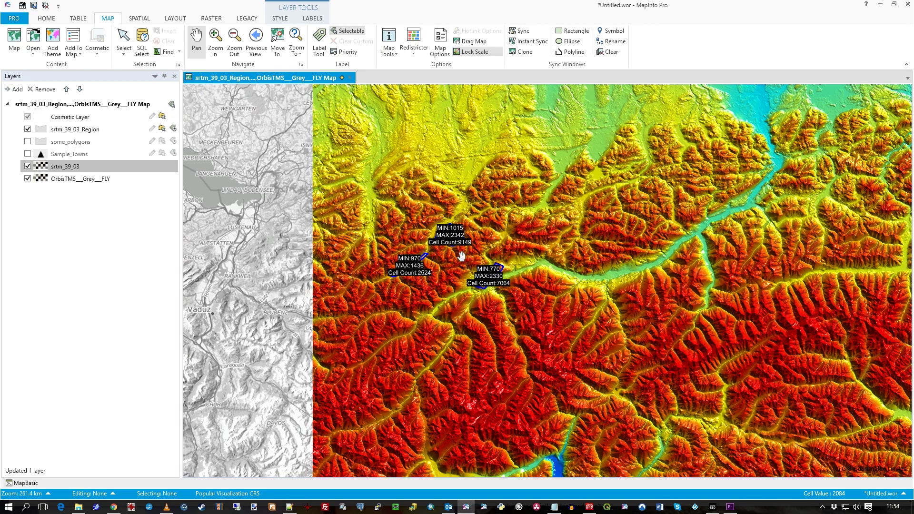
Examine the outlined srtm_39_03_Region polygons on the elevation raster and their MIN, MAX and Cell Count labels.
drag(462, 256, 472, 271)
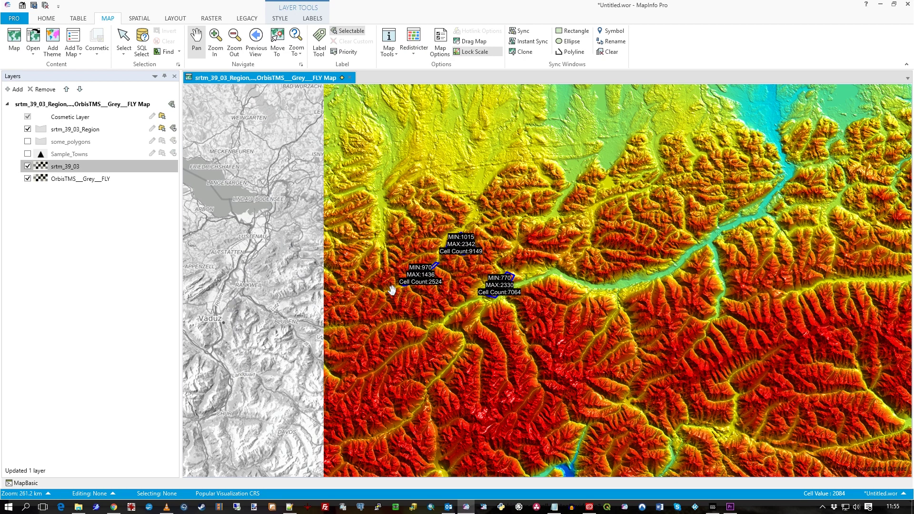
drag(505, 319, 460, 319)
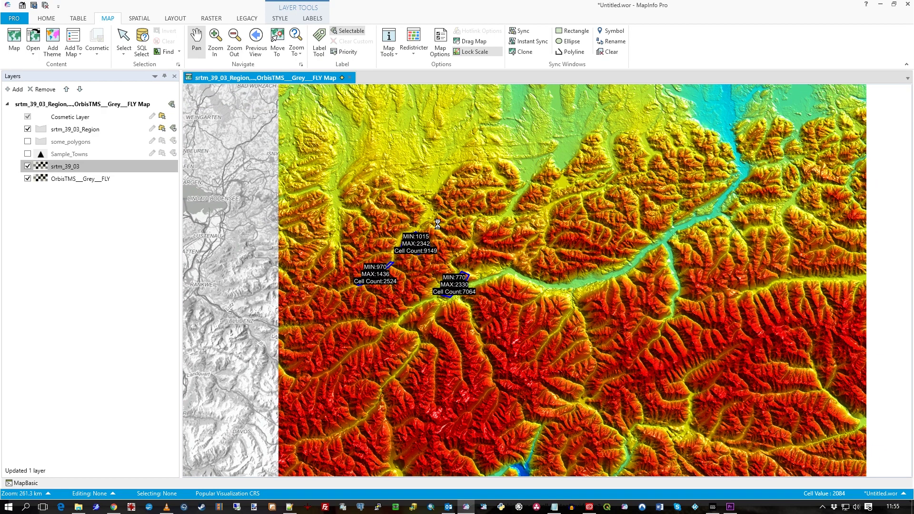
key(z)
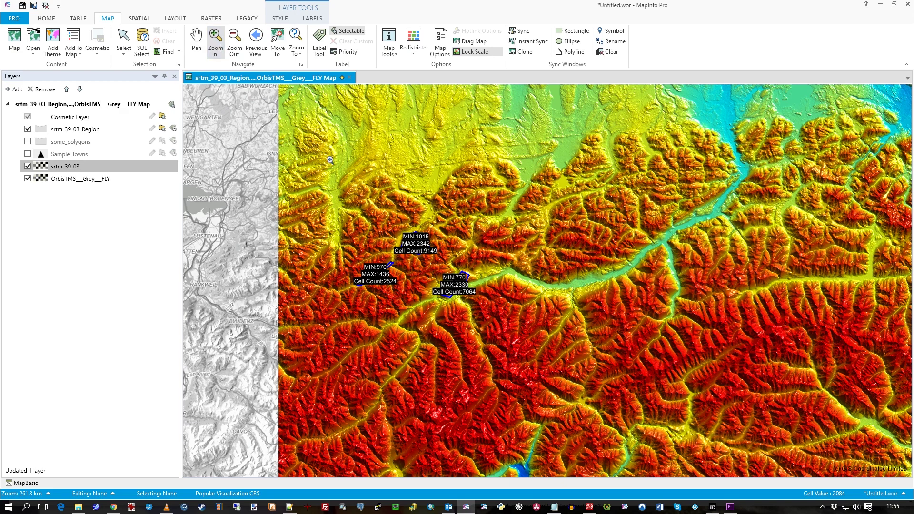
drag(276, 139, 601, 395)
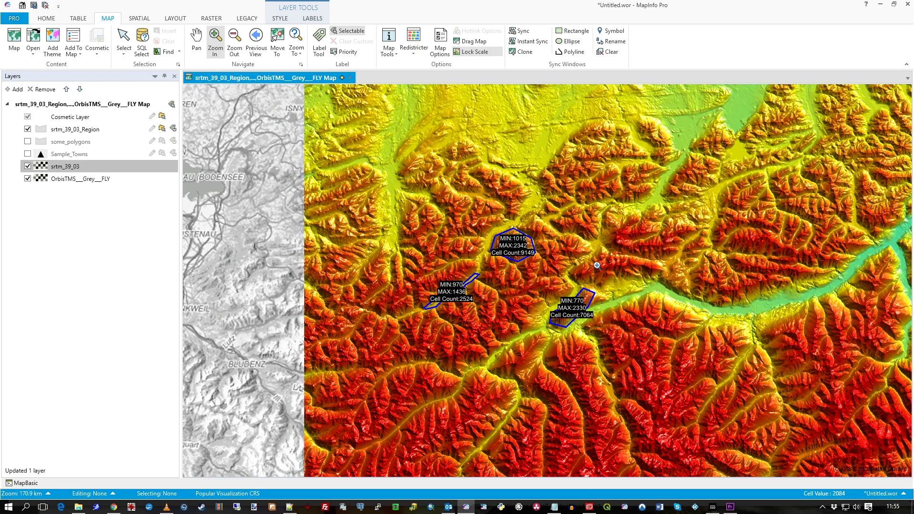
click(198, 43)
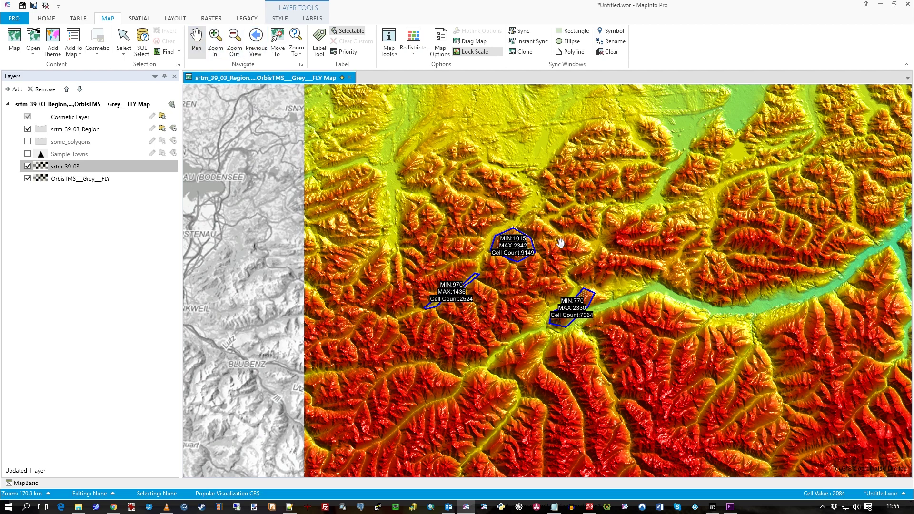
drag(594, 249, 564, 243)
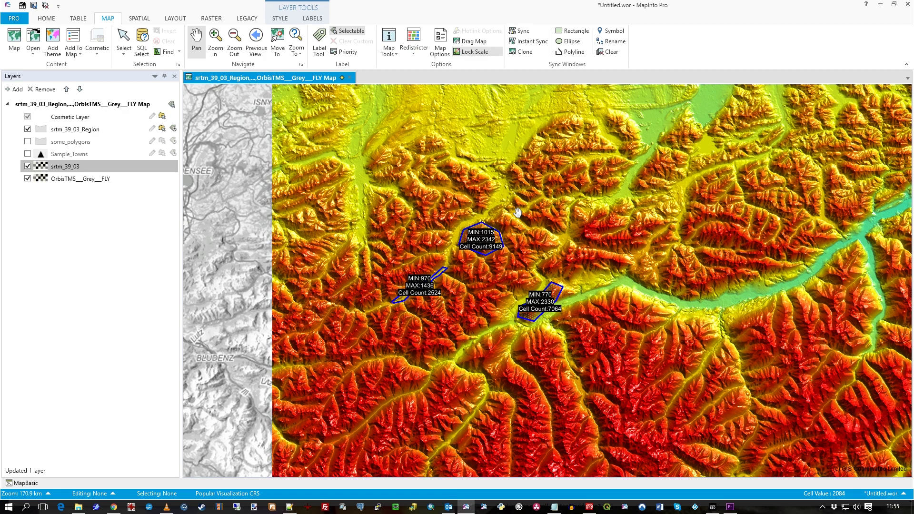
drag(617, 223, 608, 229)
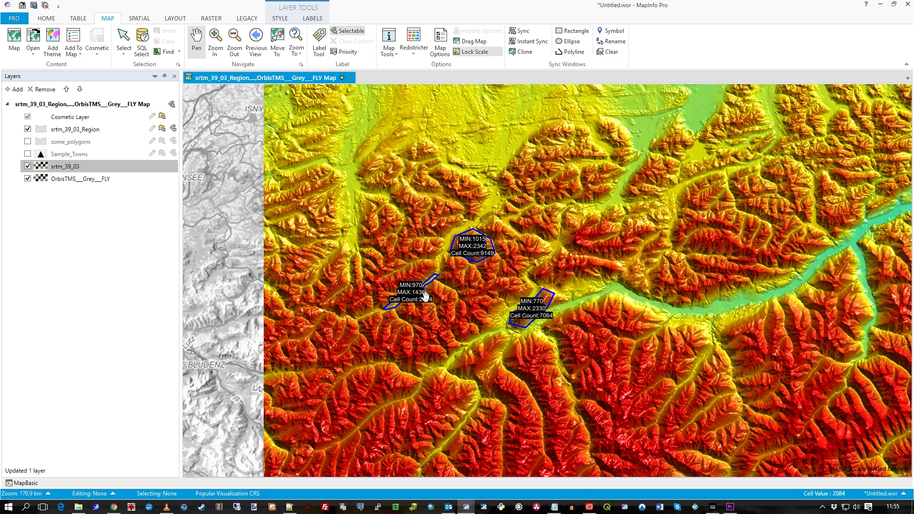
click(215, 38)
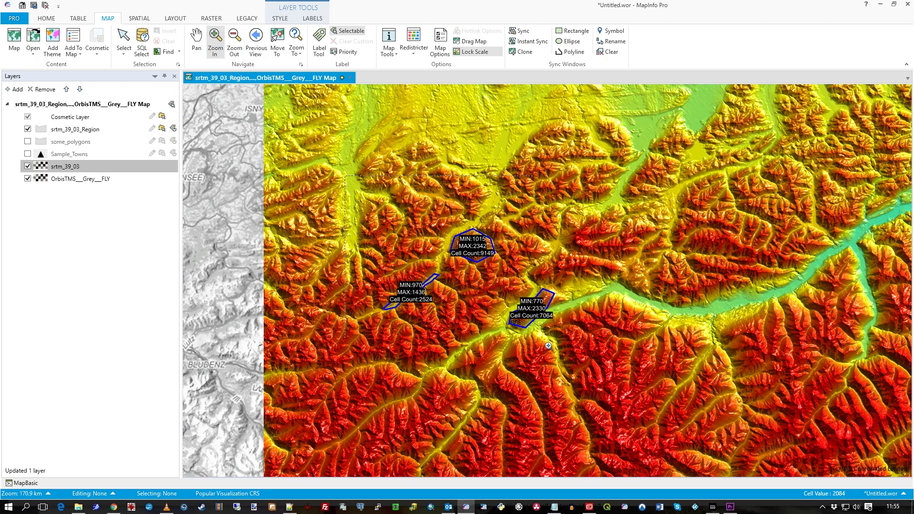
click(539, 284)
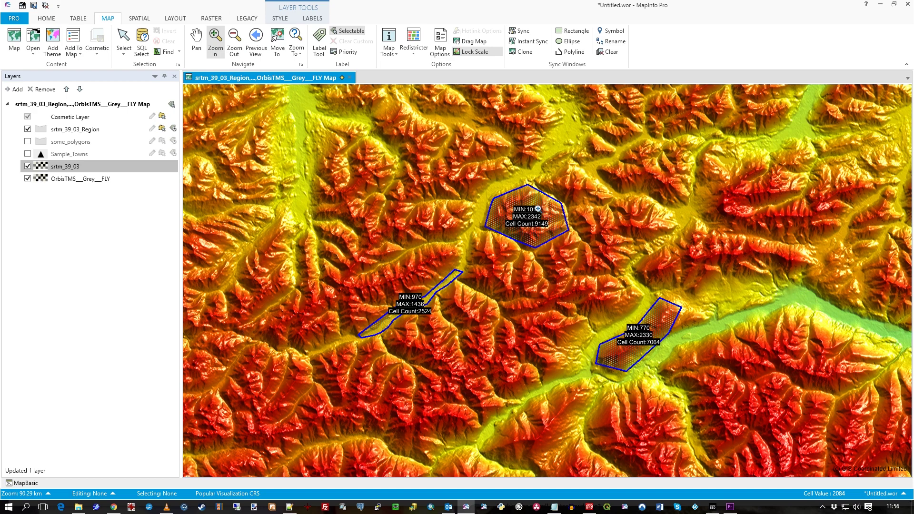
click(234, 48)
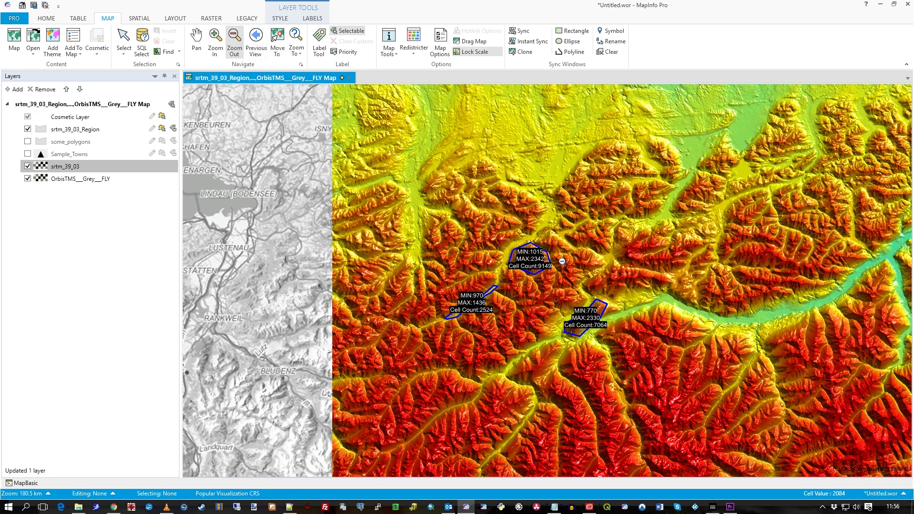
click(199, 46)
drag(625, 250, 507, 234)
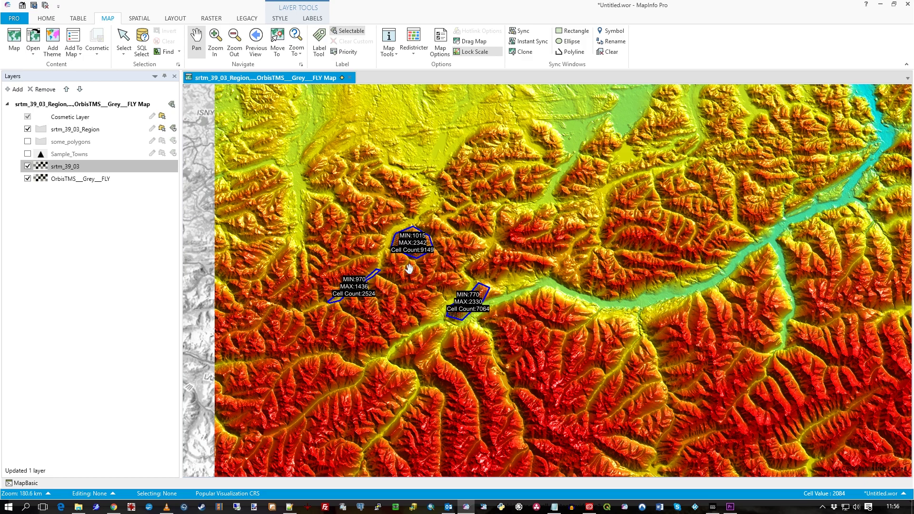
Open the raster Calculator and insert the common expression "Keep between two variables".
click(212, 22)
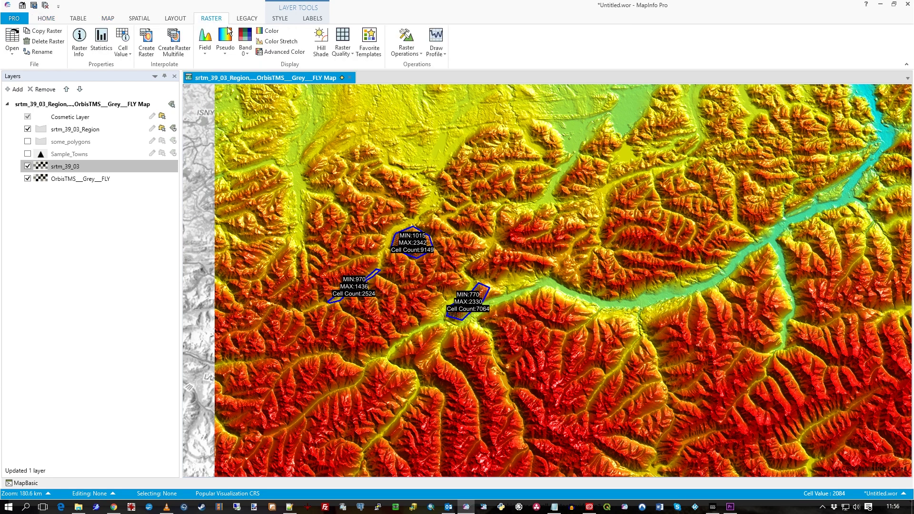
click(404, 53)
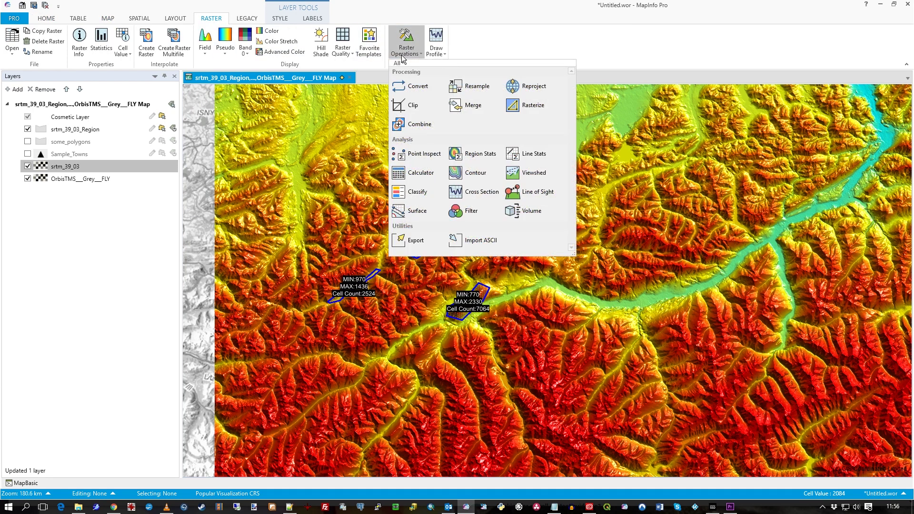
click(418, 172)
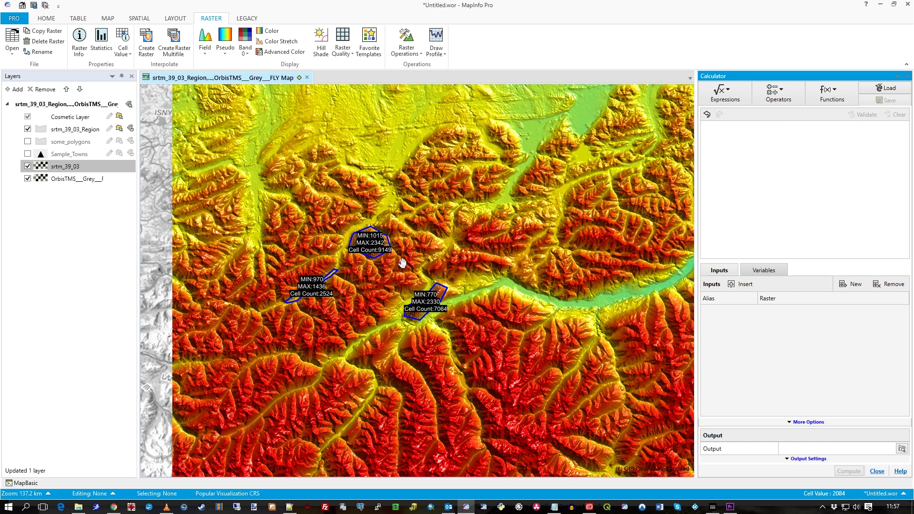
click(730, 97)
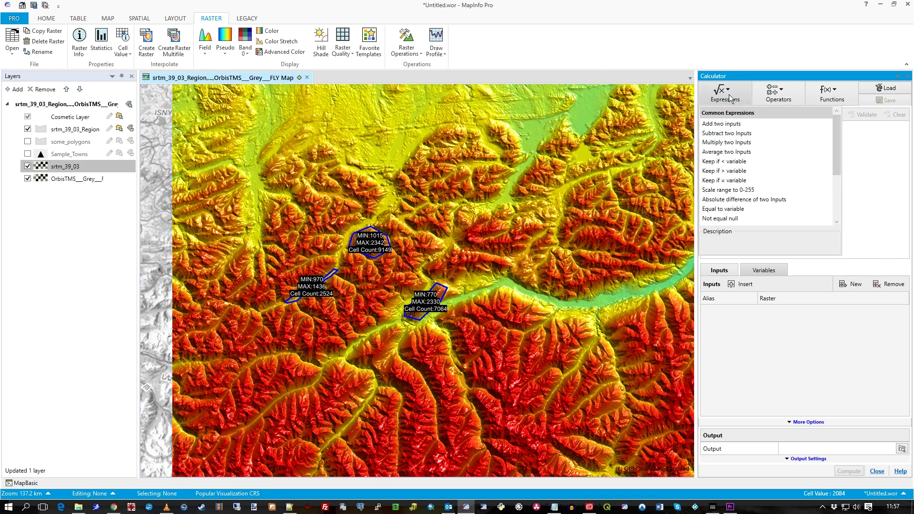
scroll(761, 196, down, 3)
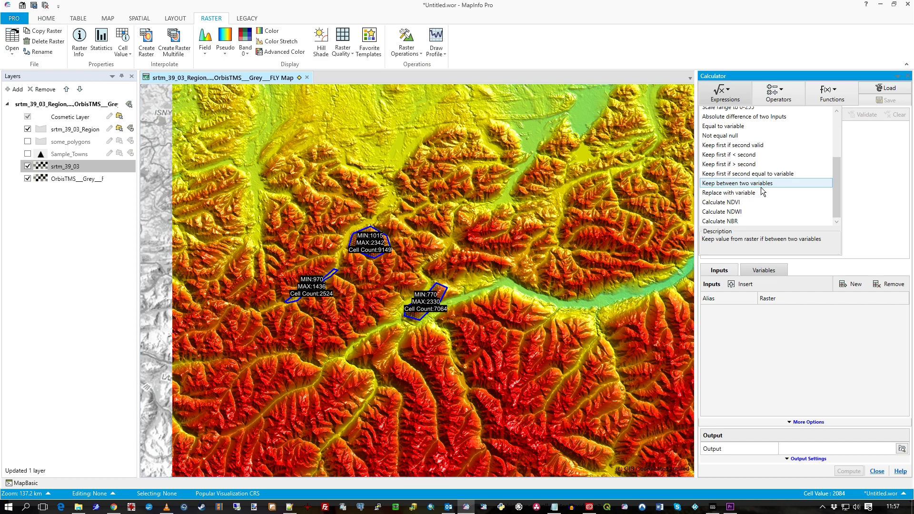
click(760, 183)
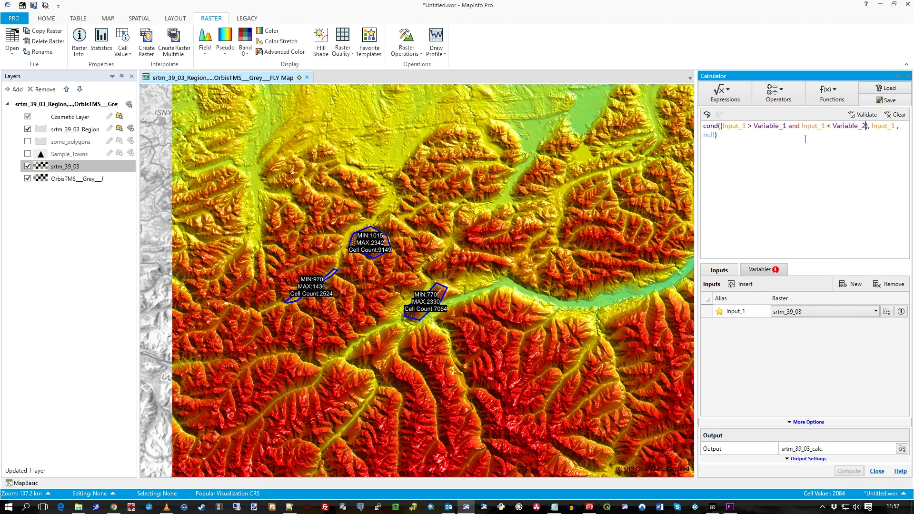
Set Variable_1 to 770 as the lower limit and enter the upper limit for Variable_2.
click(768, 271)
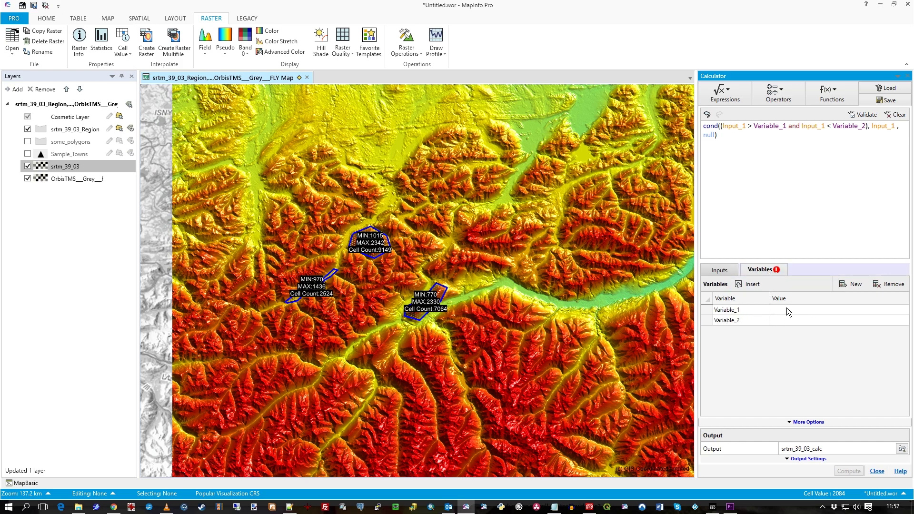
click(749, 311)
click(745, 321)
click(742, 320)
click(780, 310)
text(770)
click(784, 322)
click(783, 320)
Check the expression's inputs and variables, with srtm_39_03 as Input_1, and validate the expression.
click(733, 271)
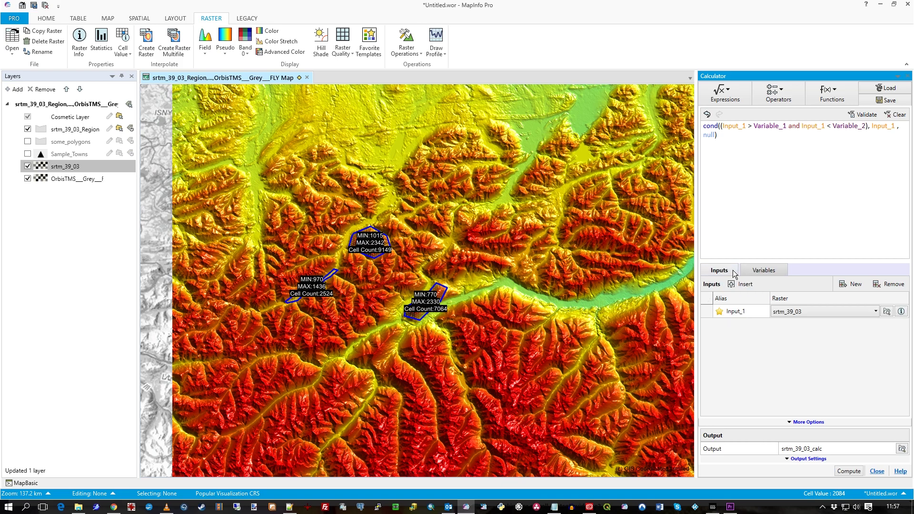
click(783, 271)
click(719, 270)
click(864, 115)
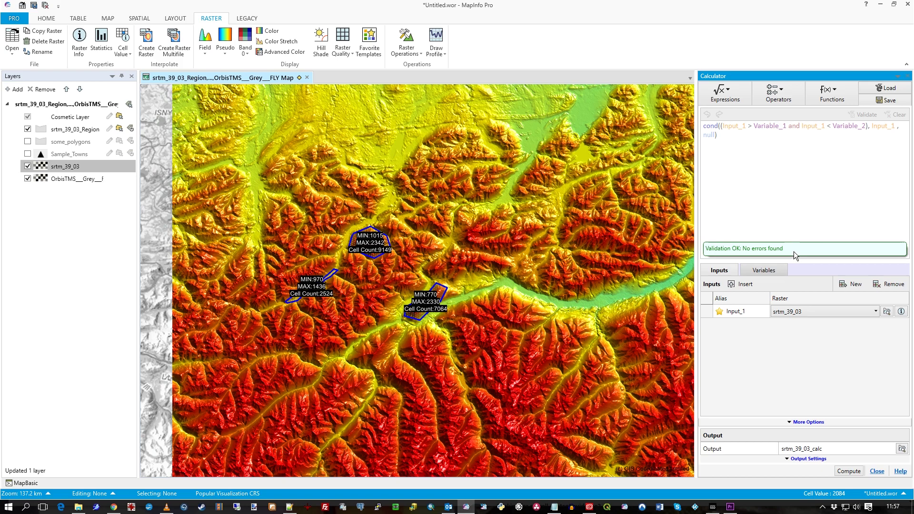
Review the calculator's output settings, input raster and list of common expressions.
click(821, 458)
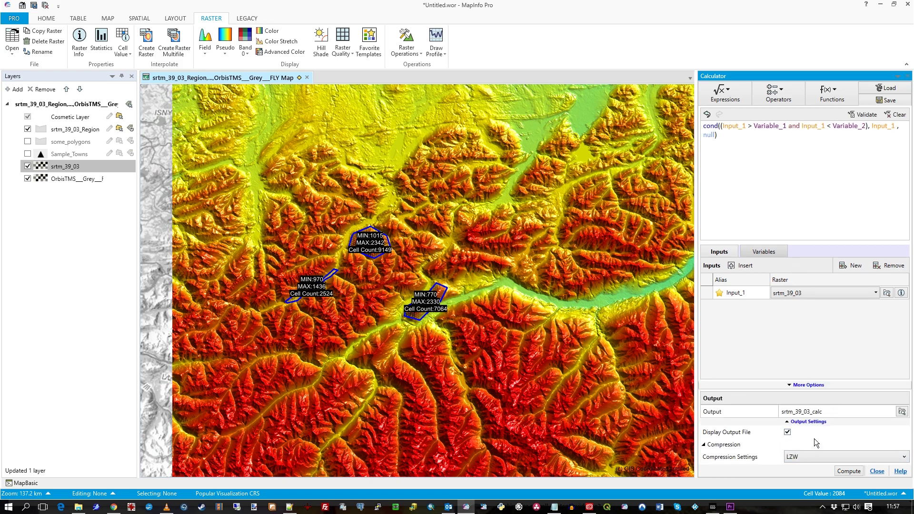
click(815, 422)
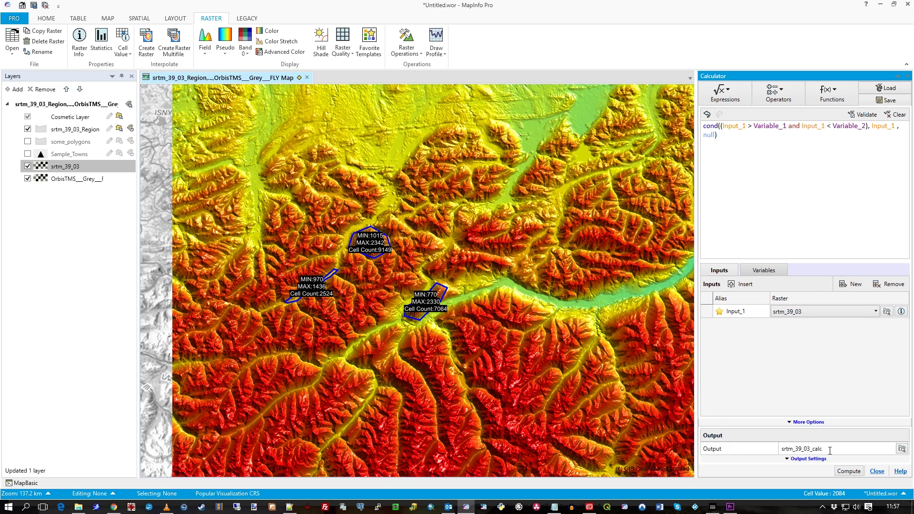
click(793, 311)
click(793, 311)
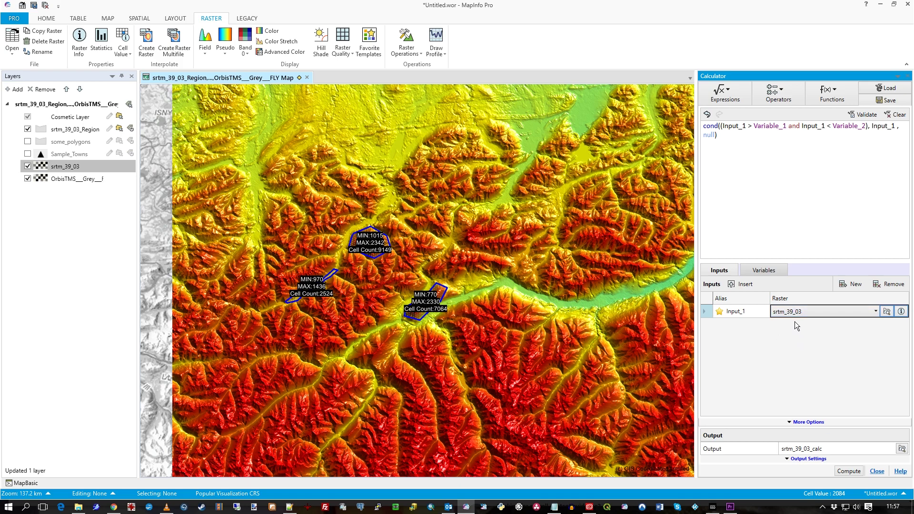
click(723, 93)
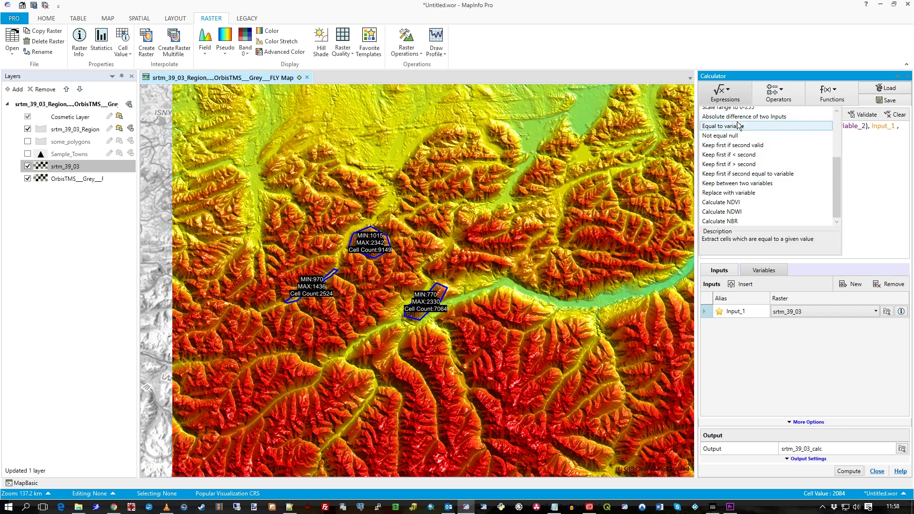
scroll(760, 161, up, 3)
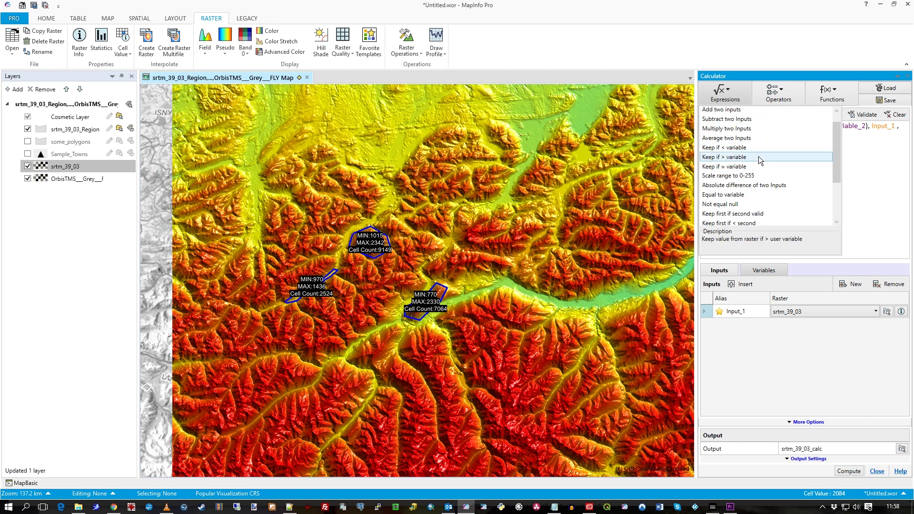
click(794, 79)
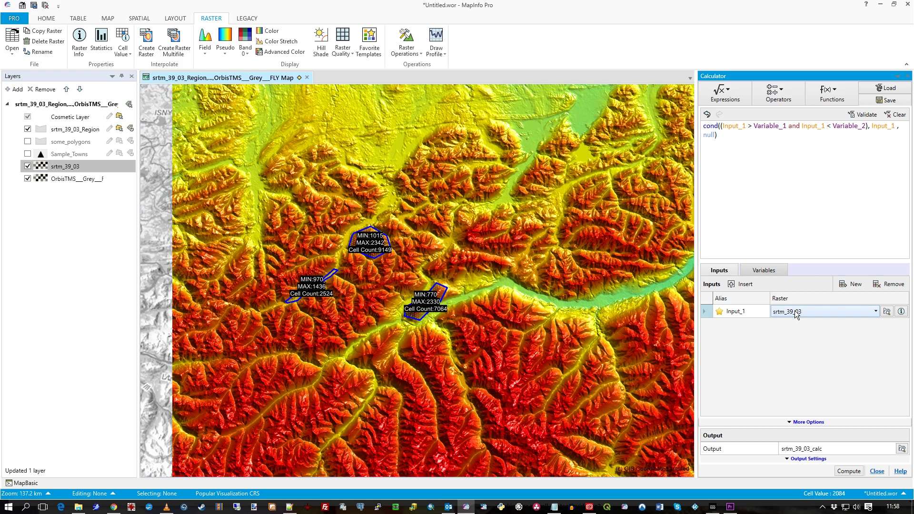
Compute the output raster srtm_39_03_calc, then close the Calculator and the Tasks window.
click(850, 471)
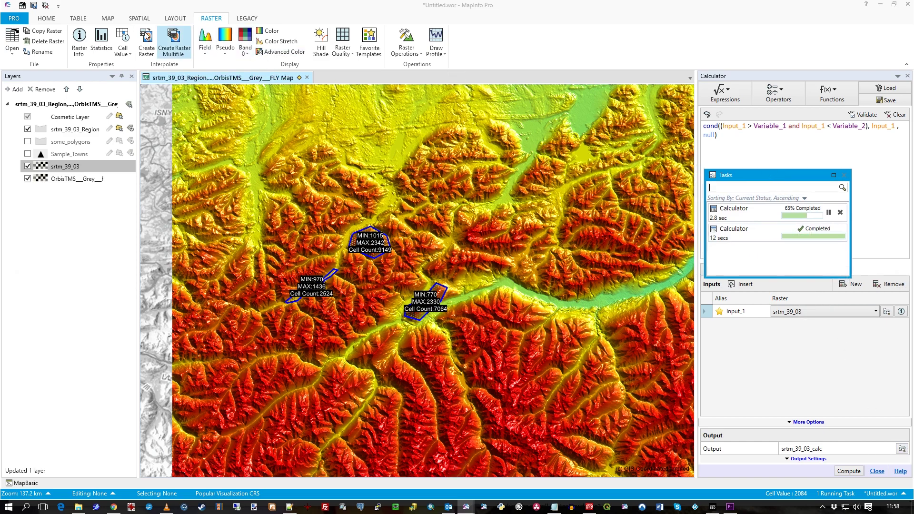
click(101, 19)
click(196, 40)
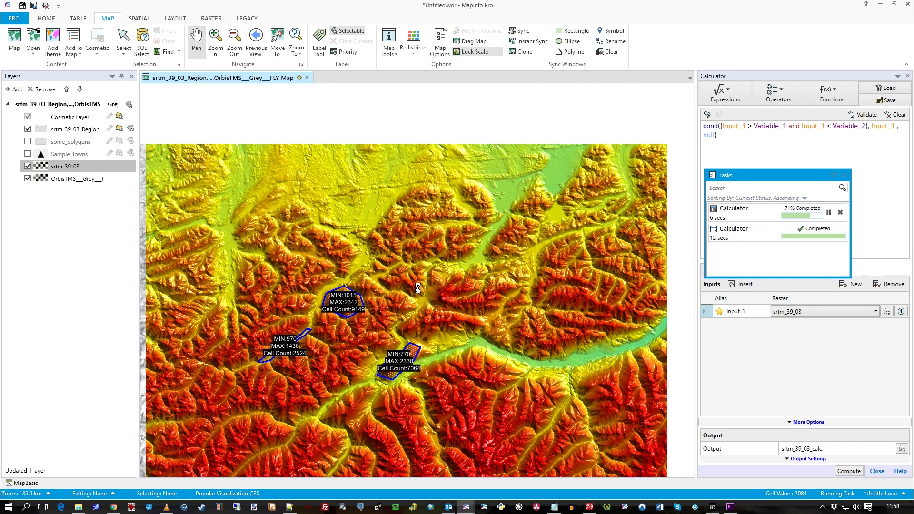
drag(443, 226, 473, 252)
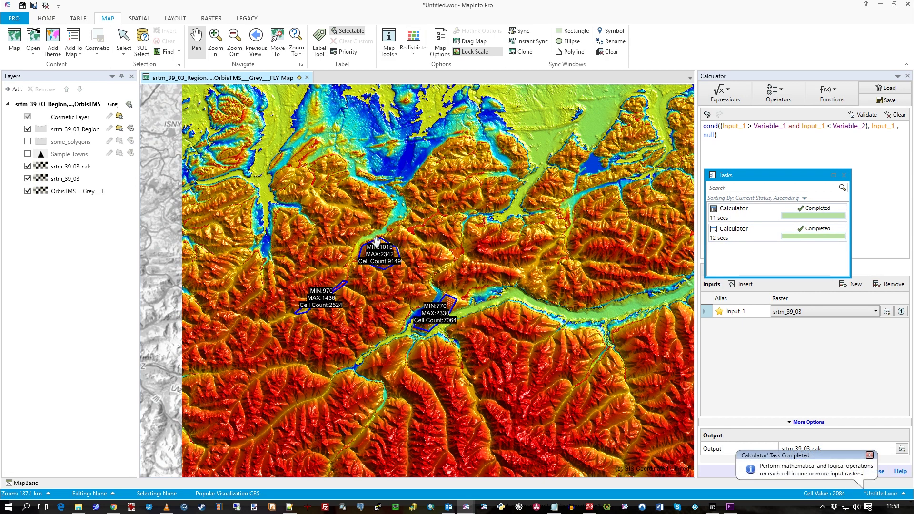
drag(500, 210, 486, 230)
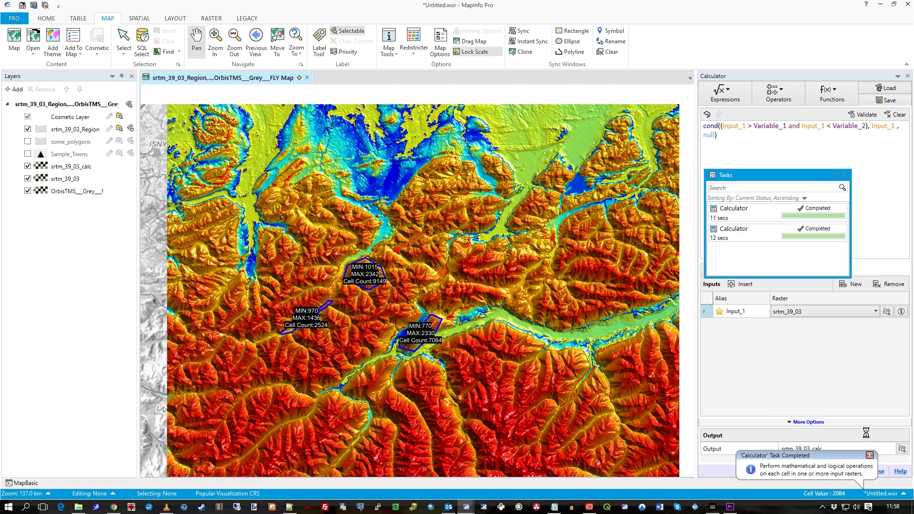
click(883, 472)
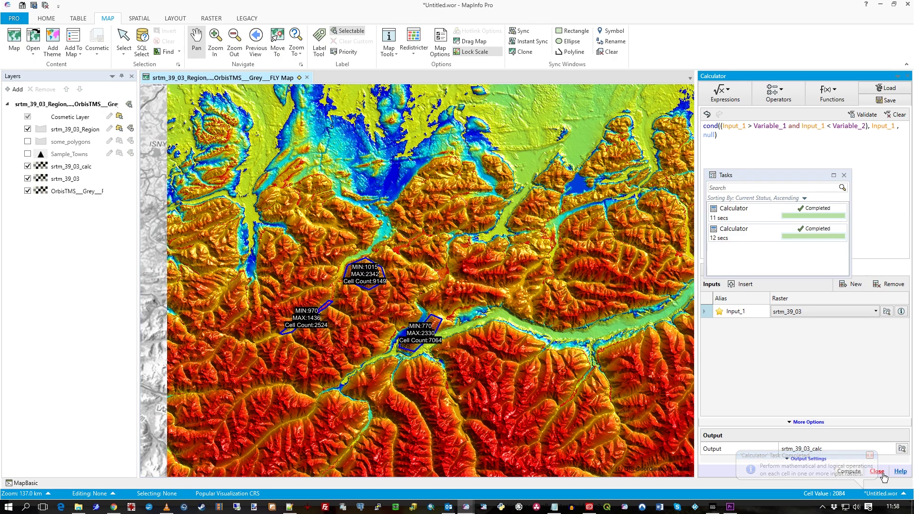
click(844, 176)
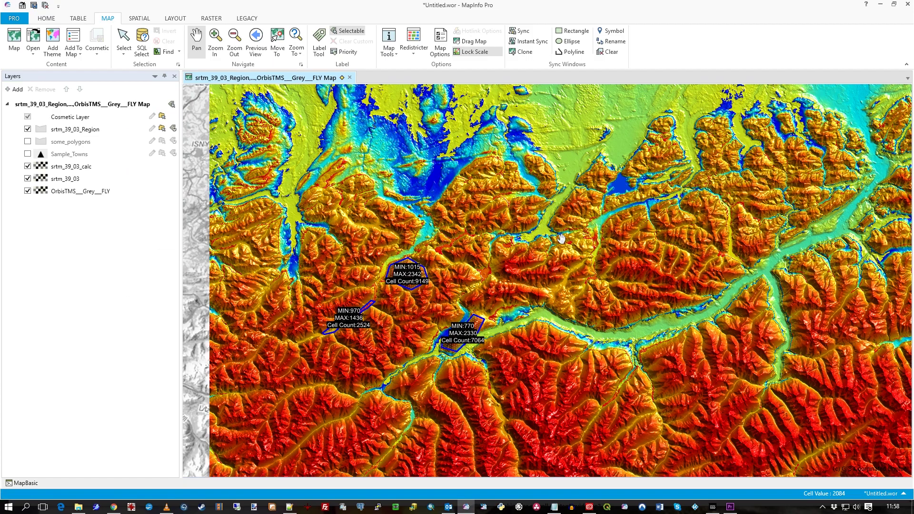
Hide the original srtm_39_03 raster layer so only srtm_39_03_calc shows over the grey base map.
drag(676, 323, 718, 316)
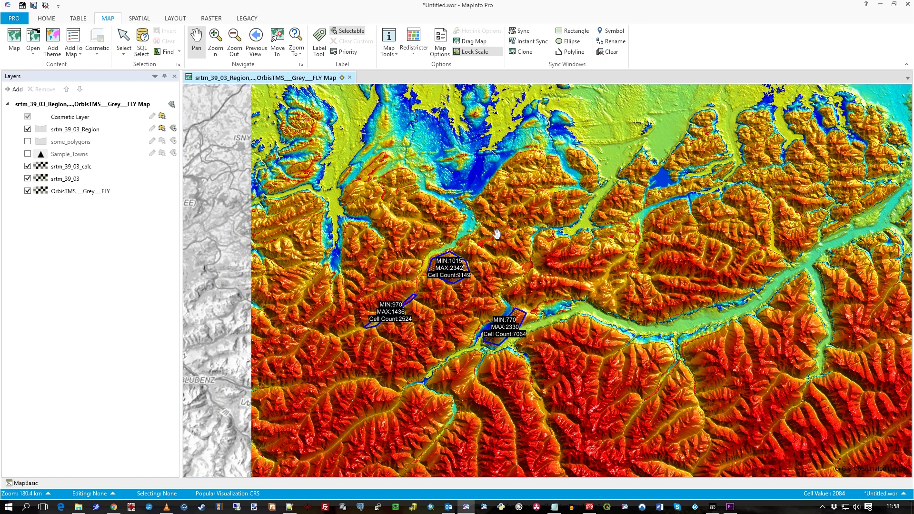
click(30, 184)
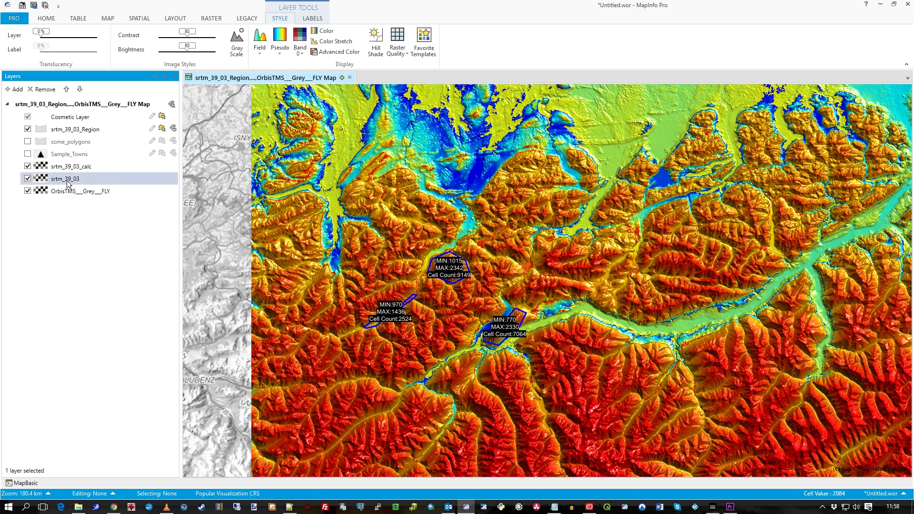
click(27, 181)
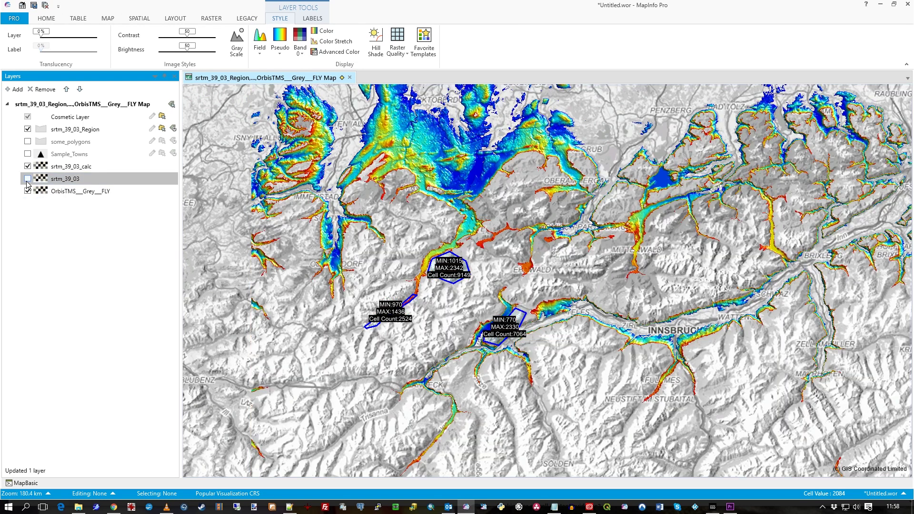
Examine the srtm_39_03_calc raster on the map, from the valleys around the labelled polygons out to the wider region.
drag(606, 254, 606, 325)
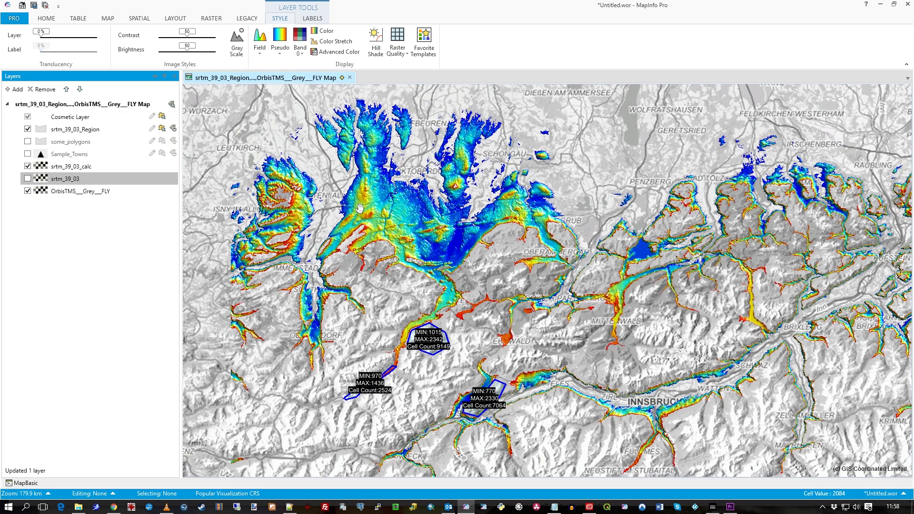
drag(517, 273, 528, 271)
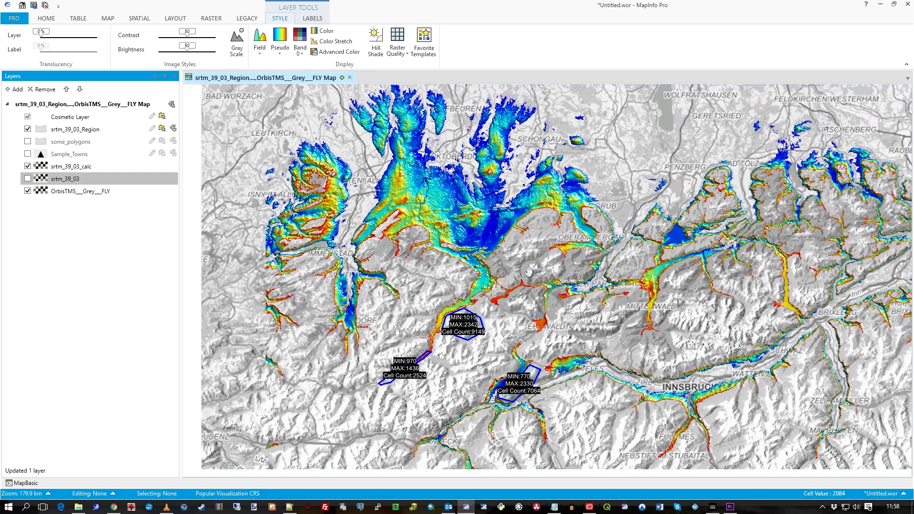
click(108, 19)
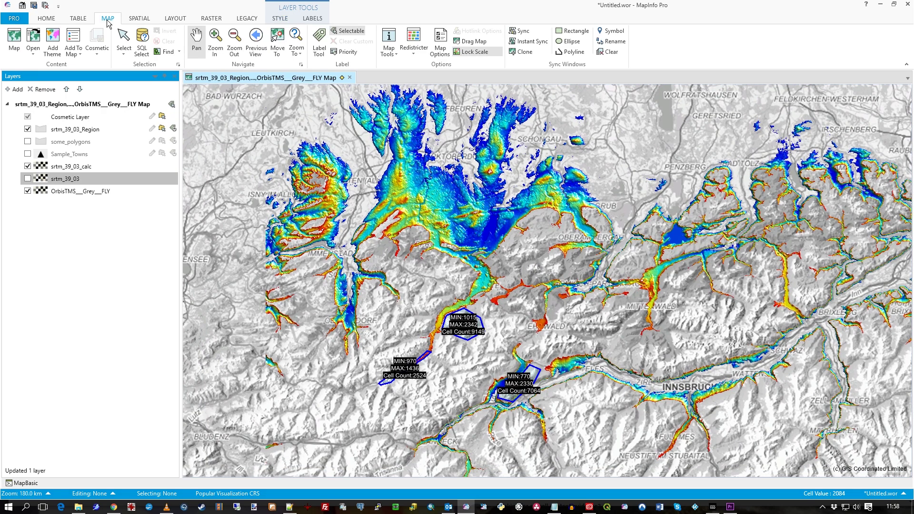
click(215, 42)
drag(257, 189, 628, 475)
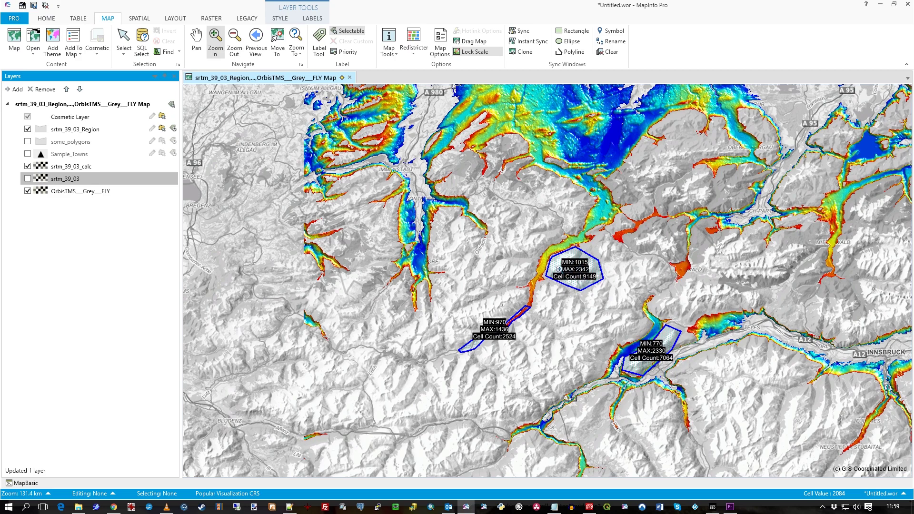
click(196, 40)
drag(616, 154, 547, 283)
scroll(533, 265, down, 1)
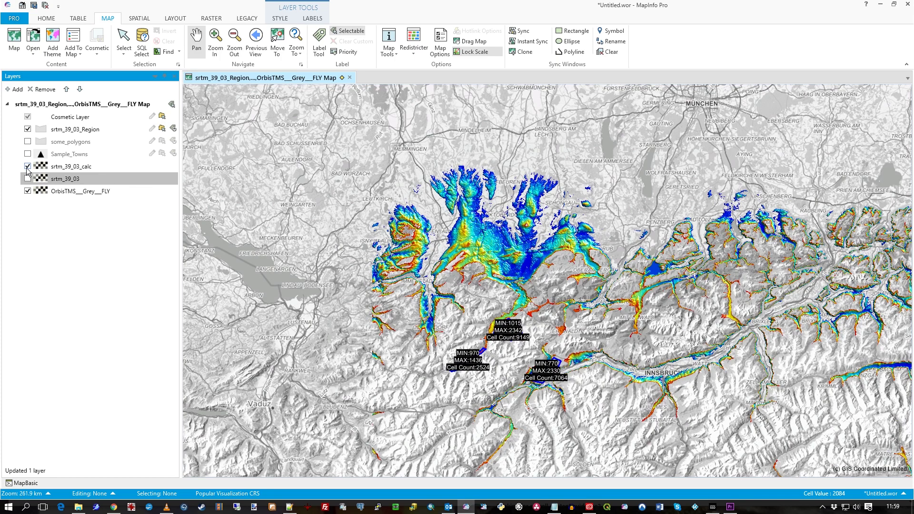
Toggle the srtm_39_03_calc layer off and on repeatedly to compare it with the grey base map, leaving it visible.
click(27, 166)
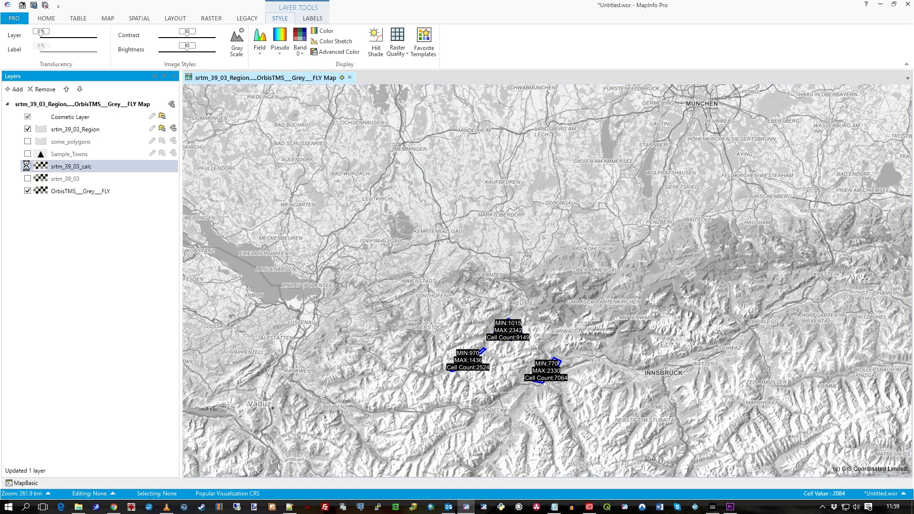
click(27, 166)
click(27, 166)
click(27, 166)
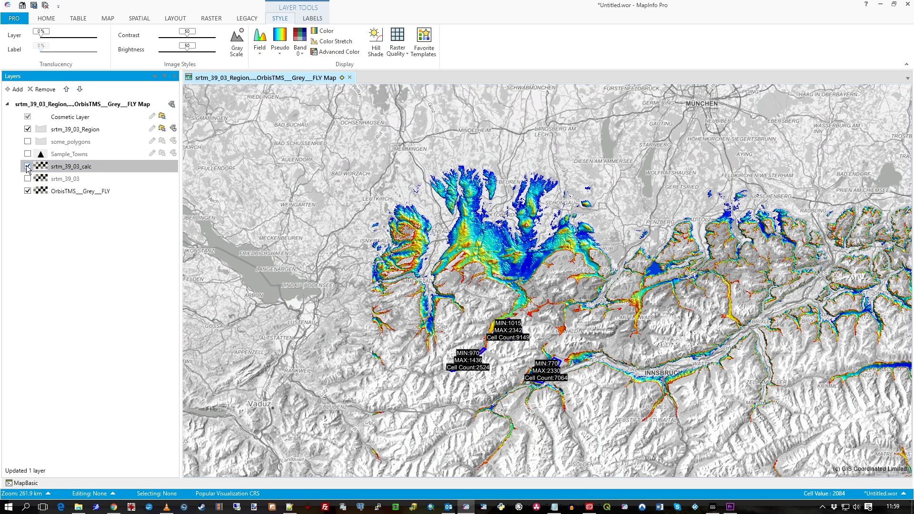
click(27, 166)
click(27, 166)
click(27, 167)
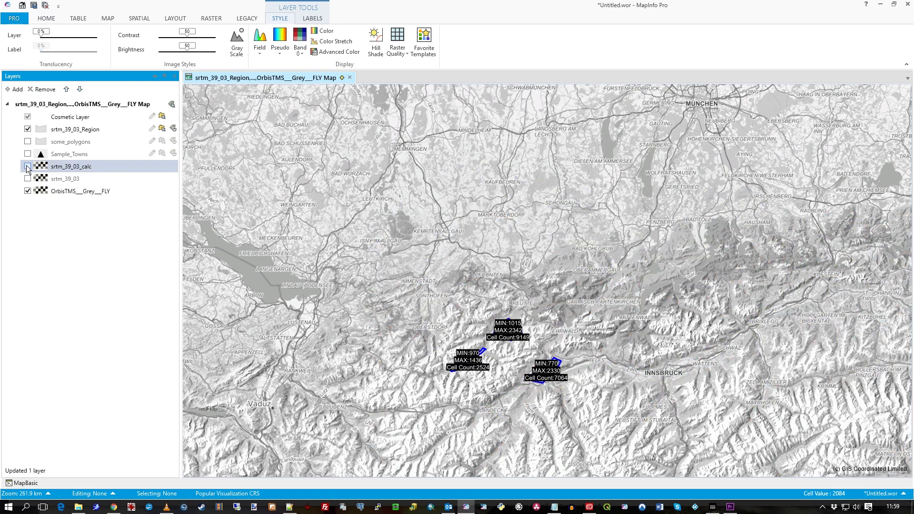
click(27, 166)
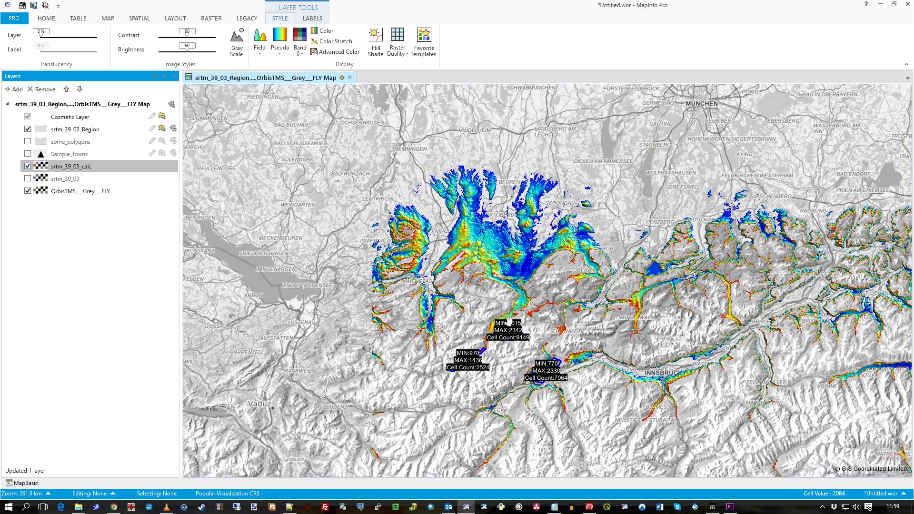
Use the status bar Cell Value tool to inspect cell values across the srtm_39_03_calc raster.
drag(560, 291, 541, 288)
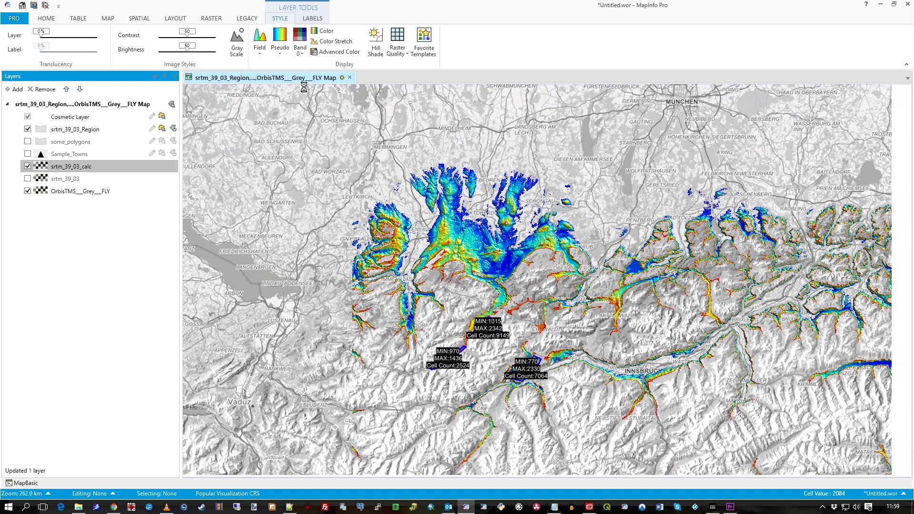
click(211, 19)
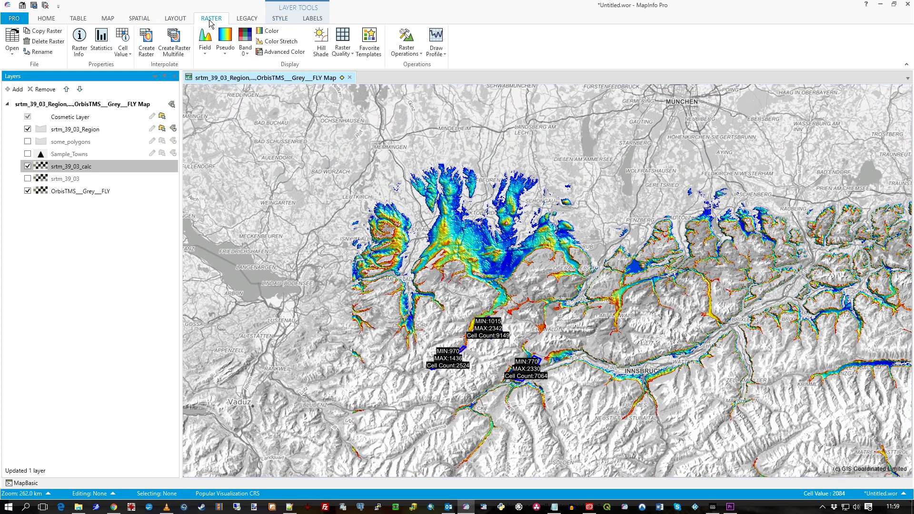
click(125, 53)
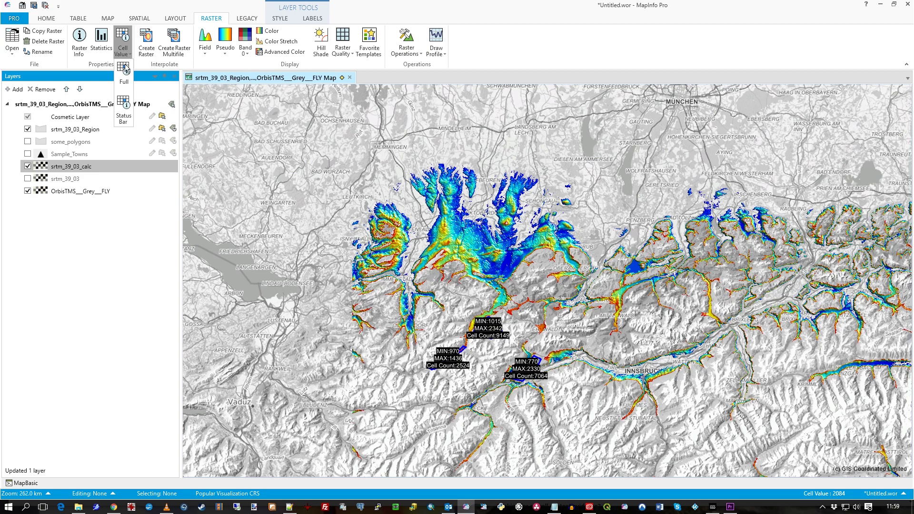
click(124, 101)
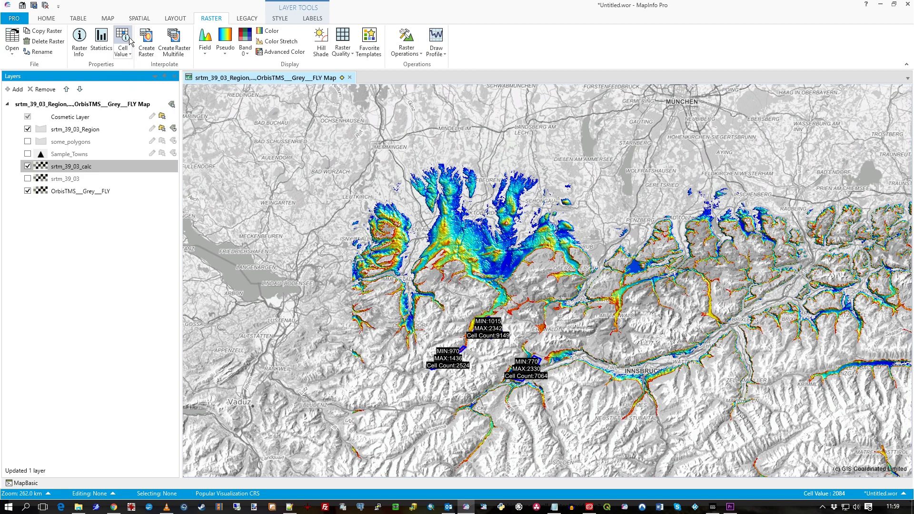
scroll(475, 257, up, 1)
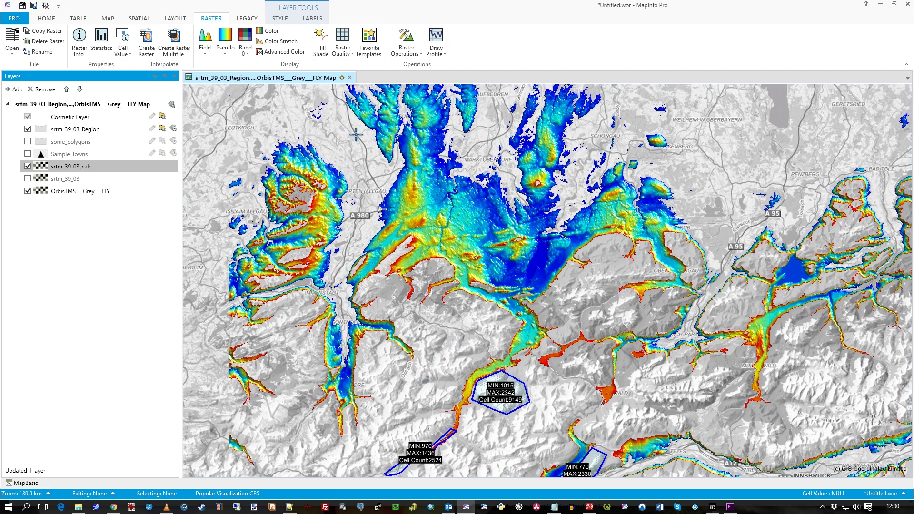
Load the saved expression file demo_raster_cond.ref into the raster Calculator and check its variables and inputs.
click(407, 43)
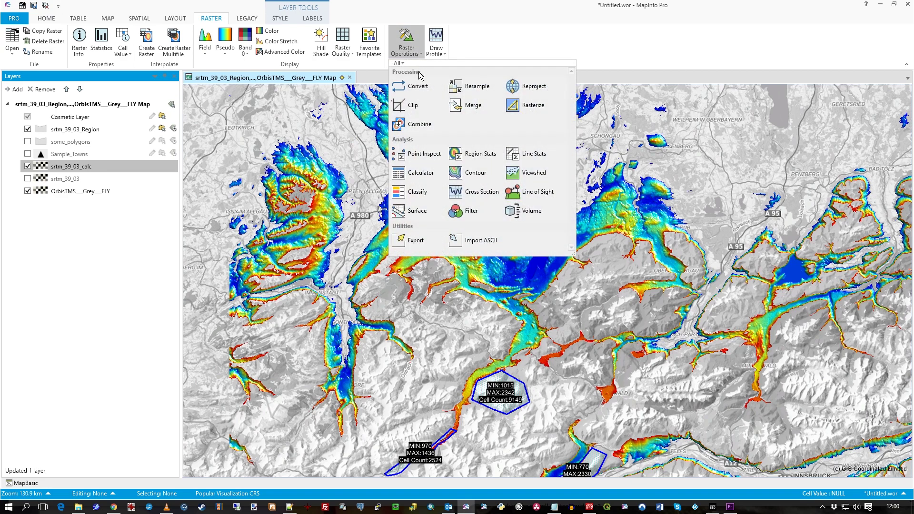
click(418, 177)
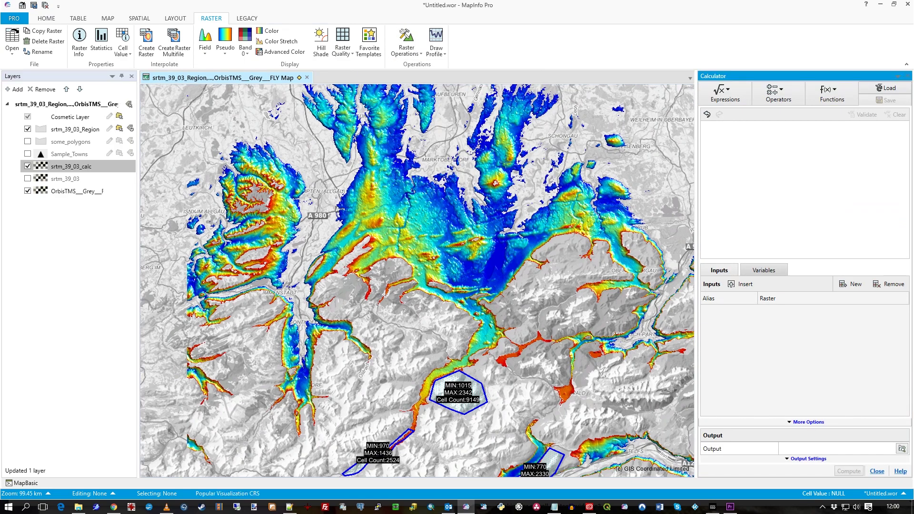
click(891, 90)
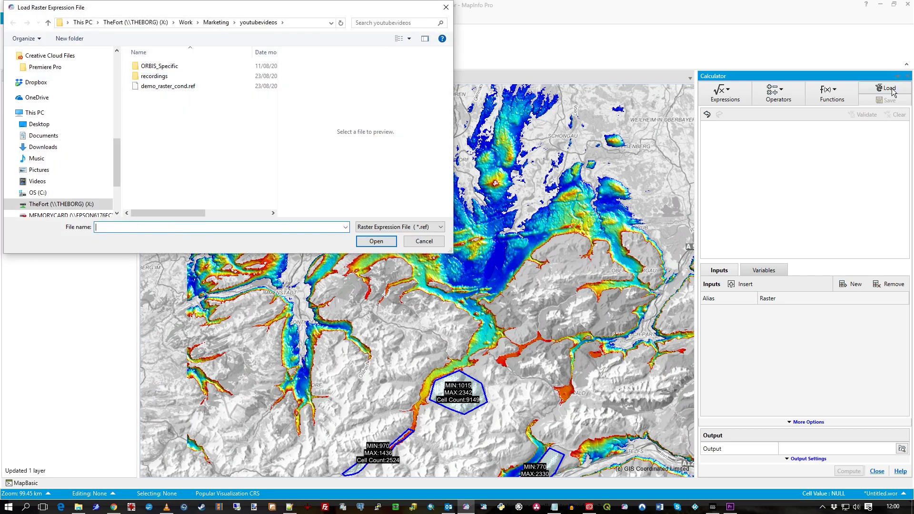
click(182, 88)
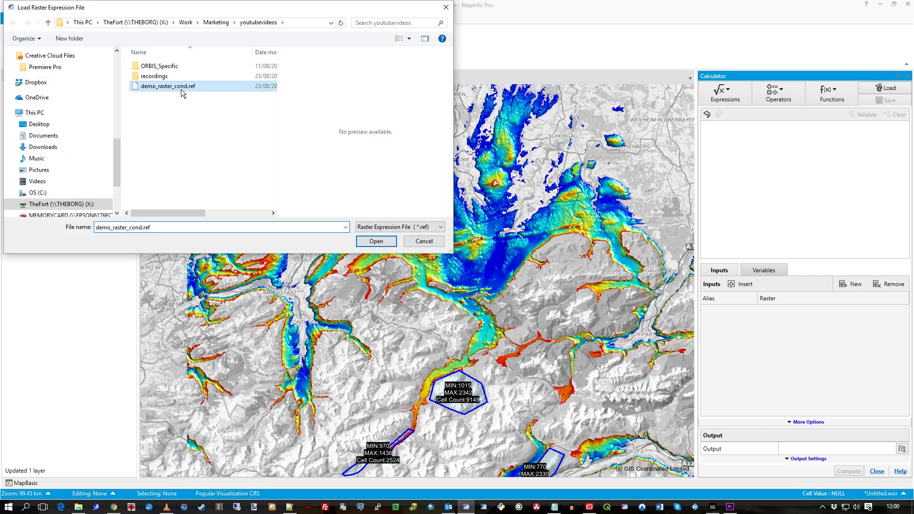
click(376, 241)
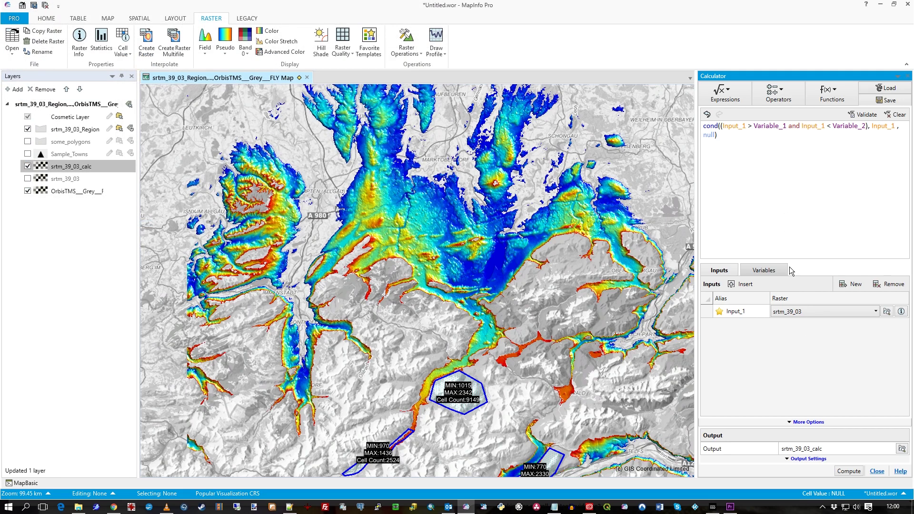
click(773, 269)
click(724, 270)
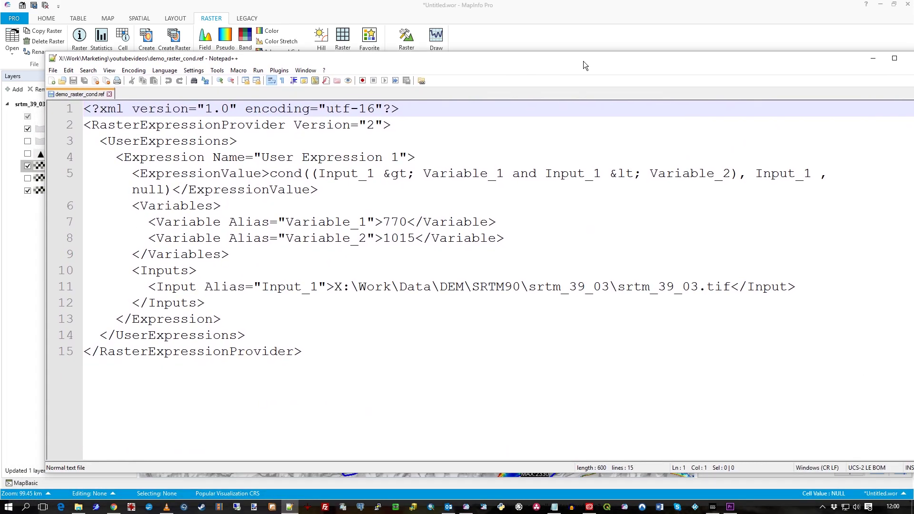
Review the expression, variable values and input raster path in demo_raster_cond.ref in Notepad++, then close it and return to MapInfo Pro.
double_click(584, 61)
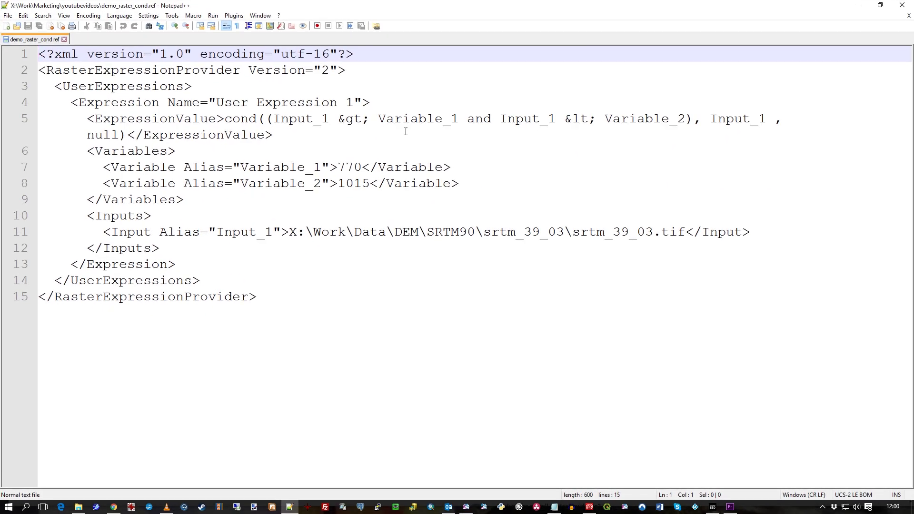
drag(370, 185, 337, 185)
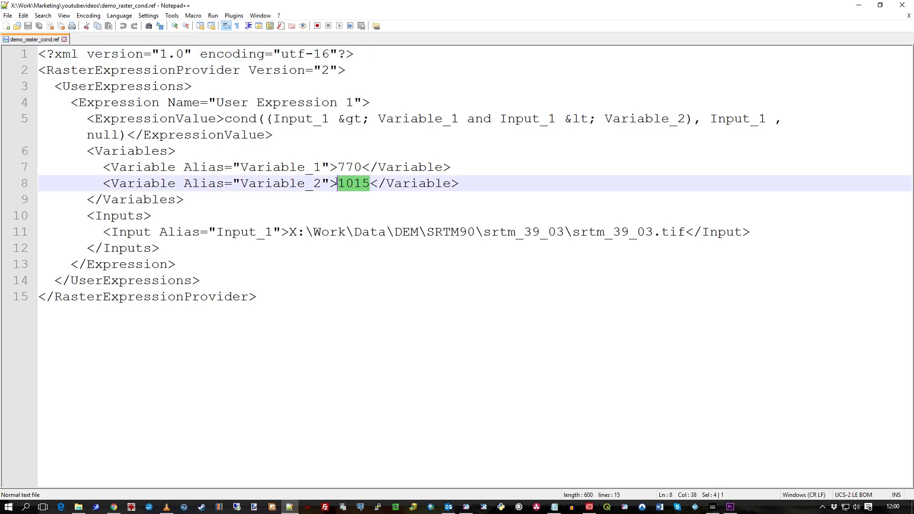
click(370, 167)
drag(273, 228, 600, 232)
click(528, 245)
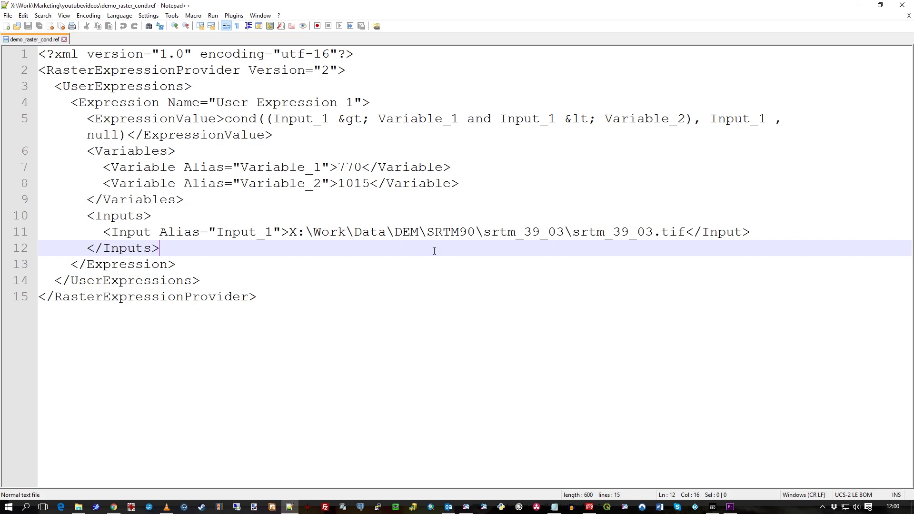
drag(688, 232, 289, 231)
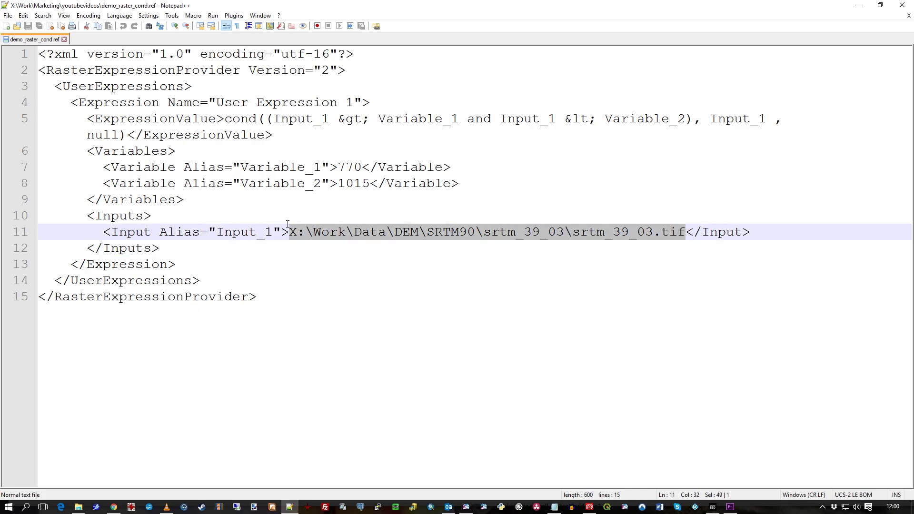
click(330, 232)
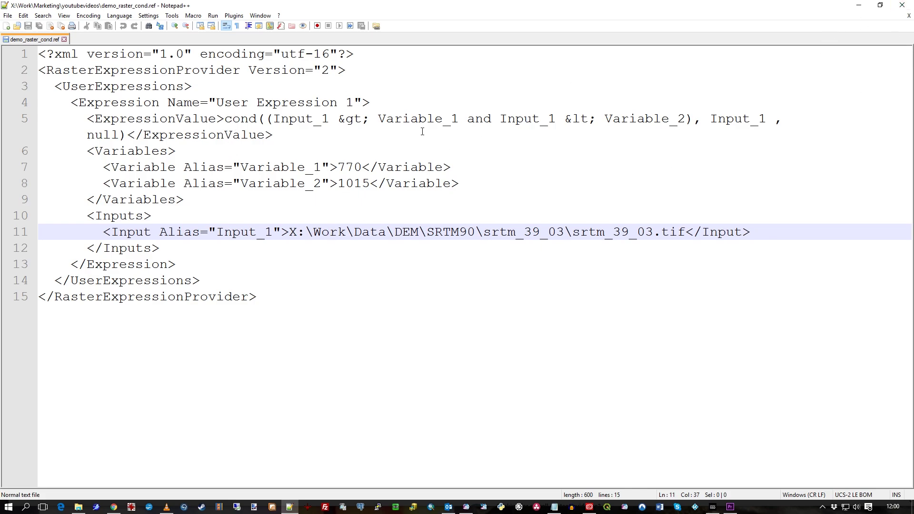
click(902, 6)
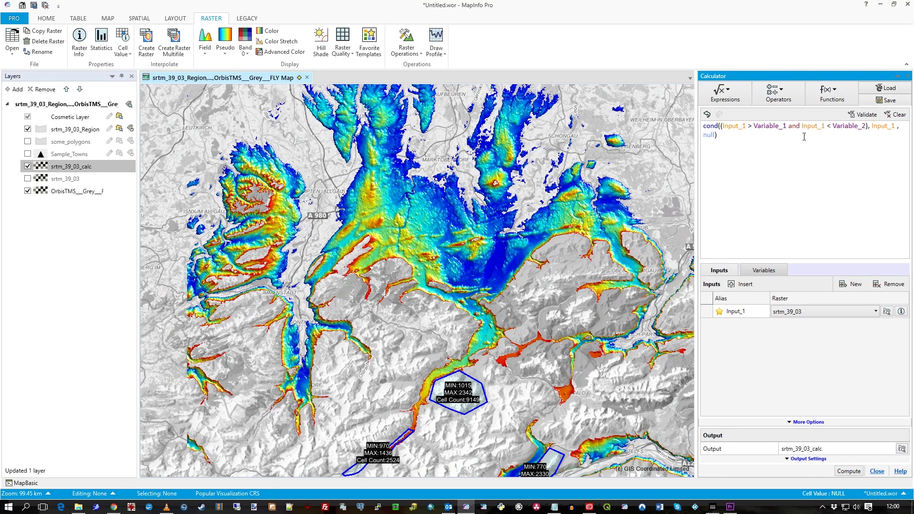